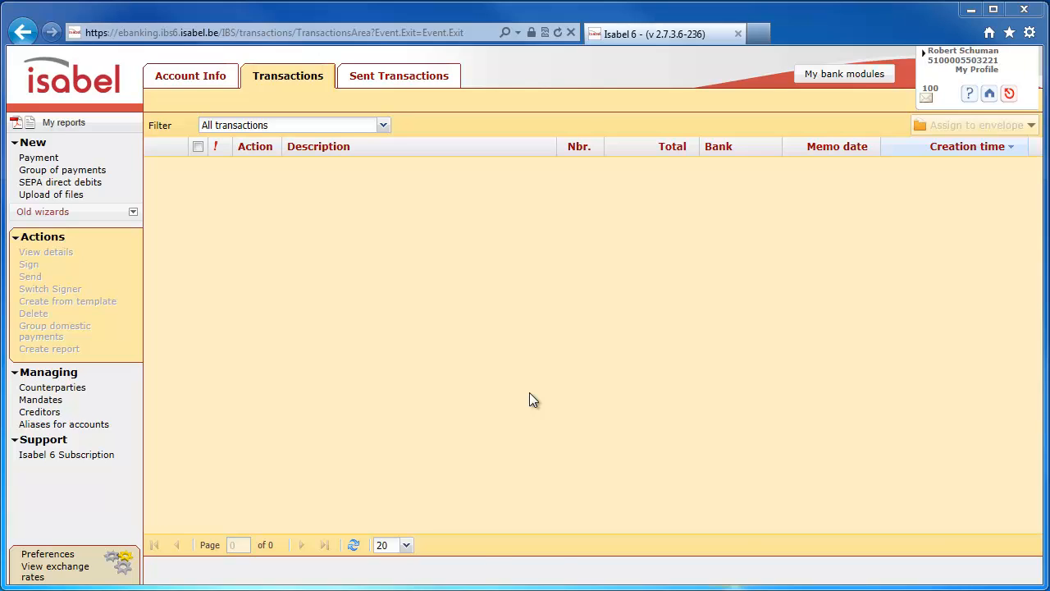
- Start a new mandate from the mandates management, with reference ManRef0001 and payment type One-off
click(128, 403)
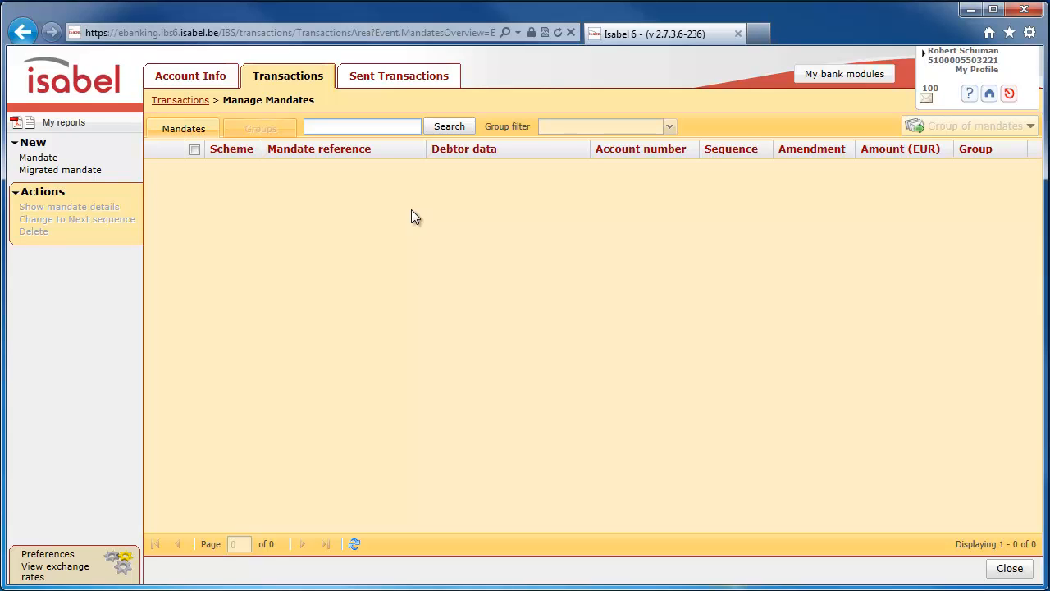
click(62, 160)
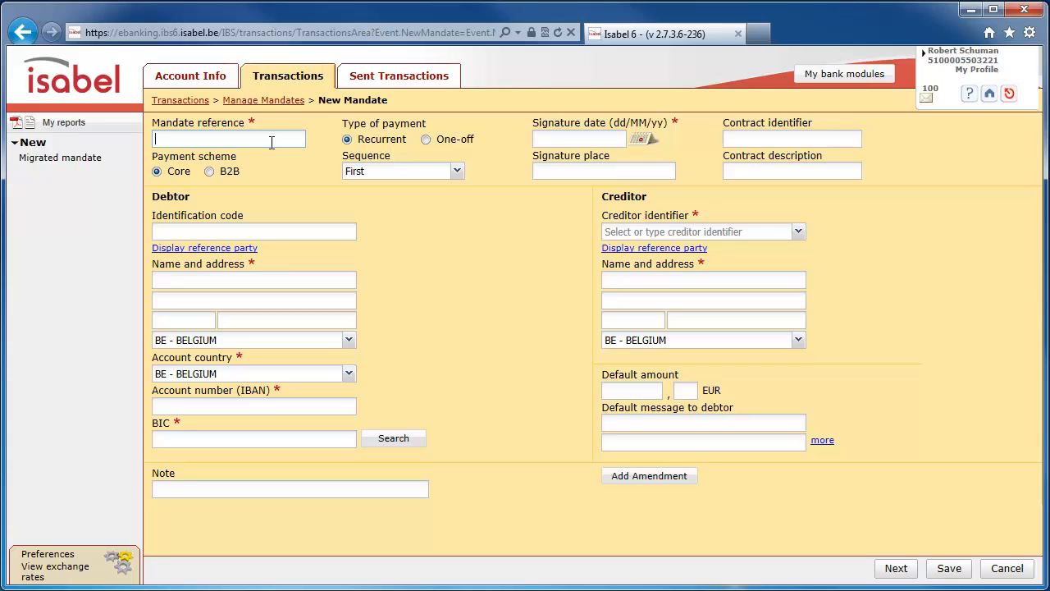
text(ManRef0001)
click(469, 137)
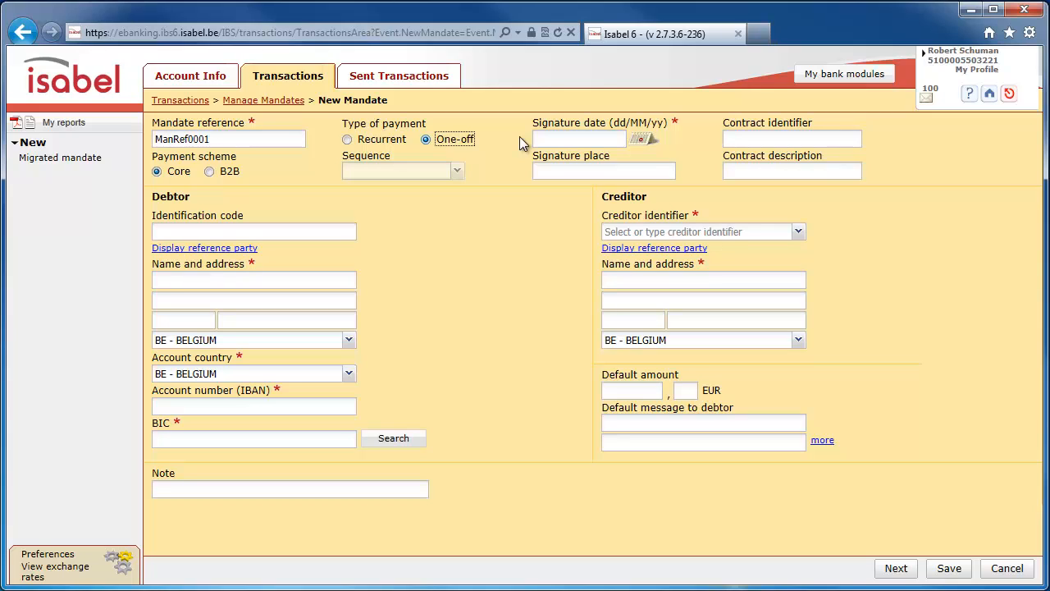
- Set the mandate's signature date to 01/11/13 using the calendar
click(574, 139)
click(641, 141)
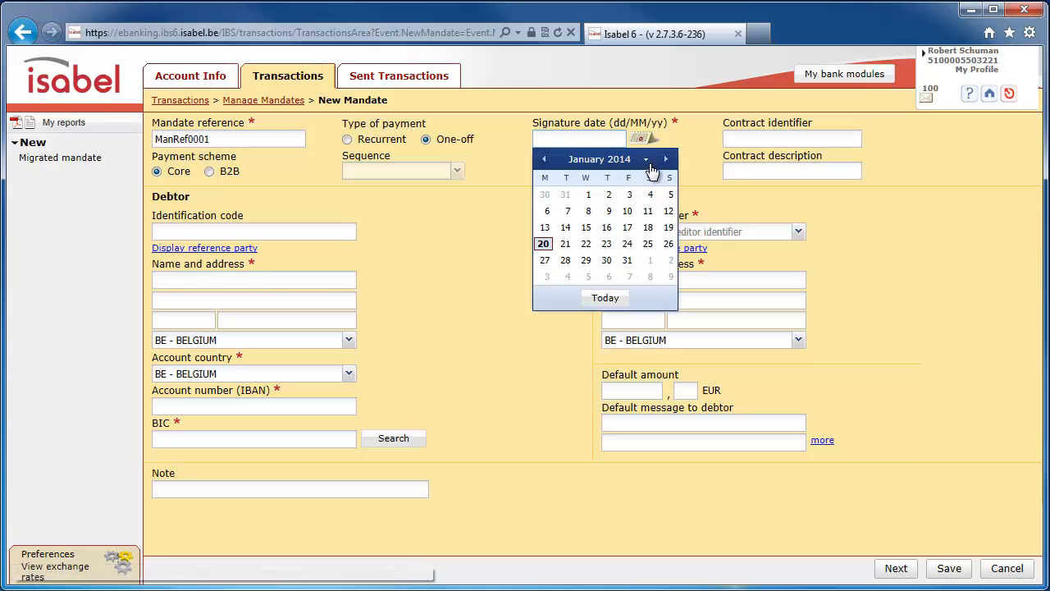
click(632, 156)
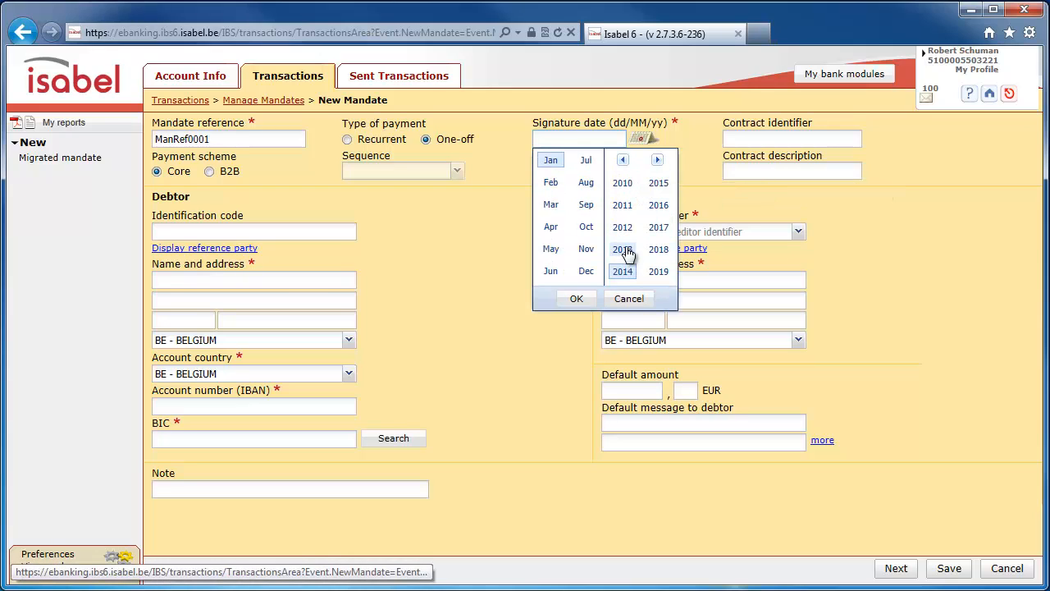
click(625, 251)
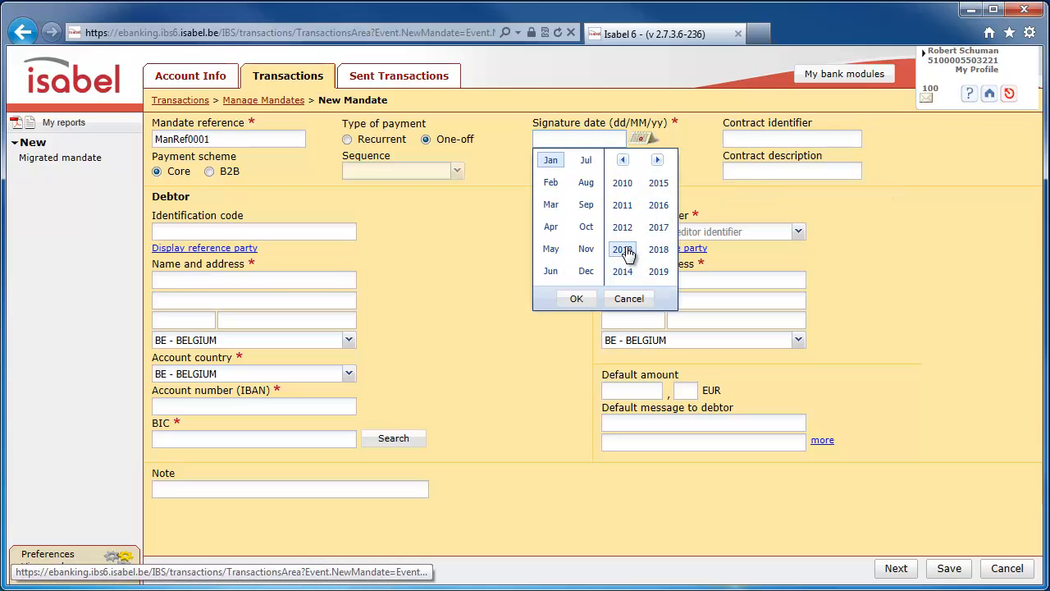
click(584, 249)
click(577, 300)
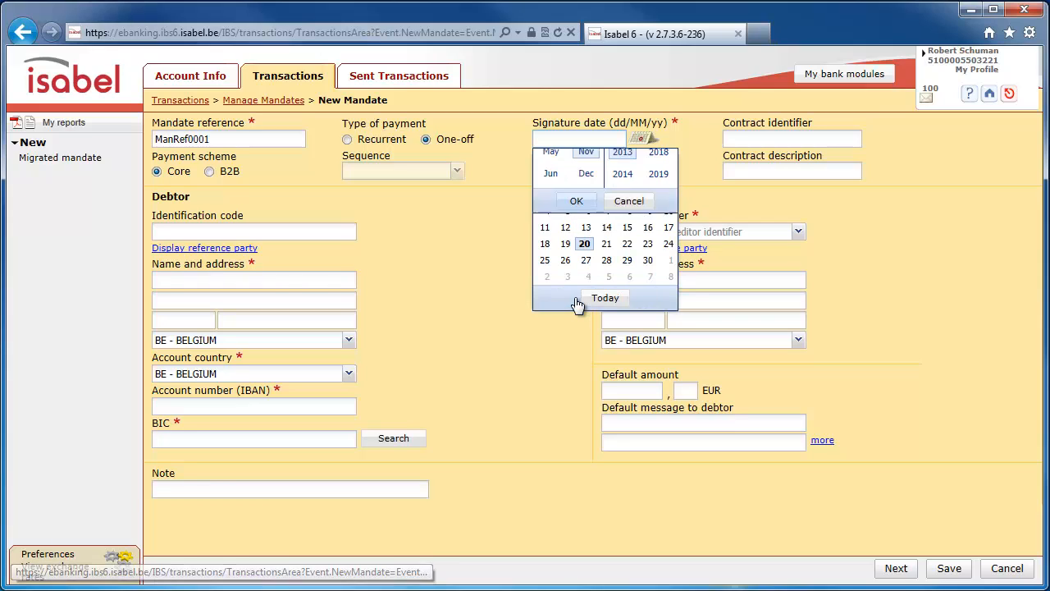
click(637, 200)
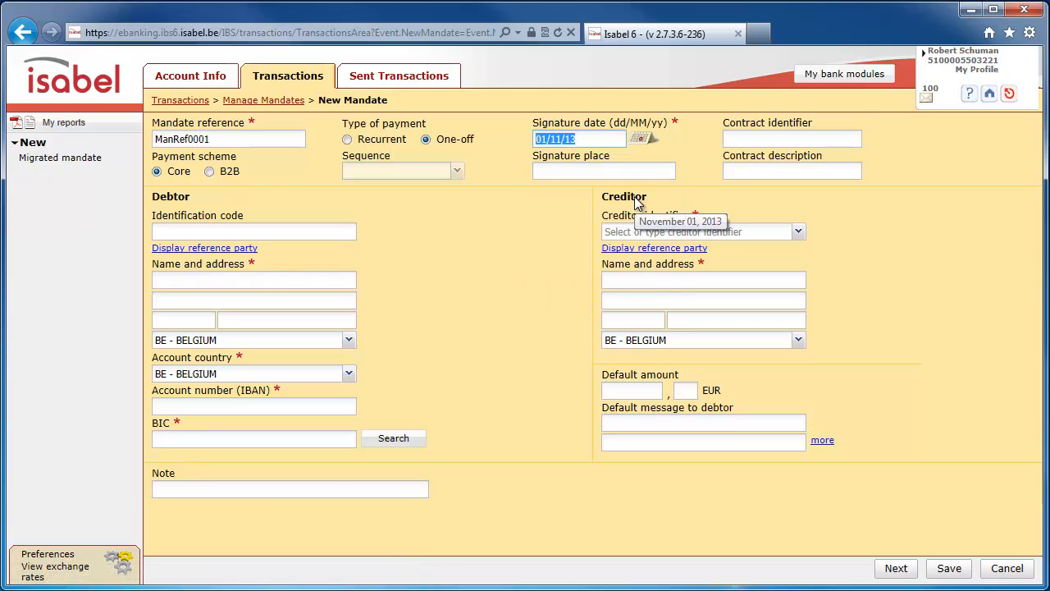
- Enter Debtor oneoff 1 as the debtor's name and fill in the debtor's street, postal code and city
click(269, 280)
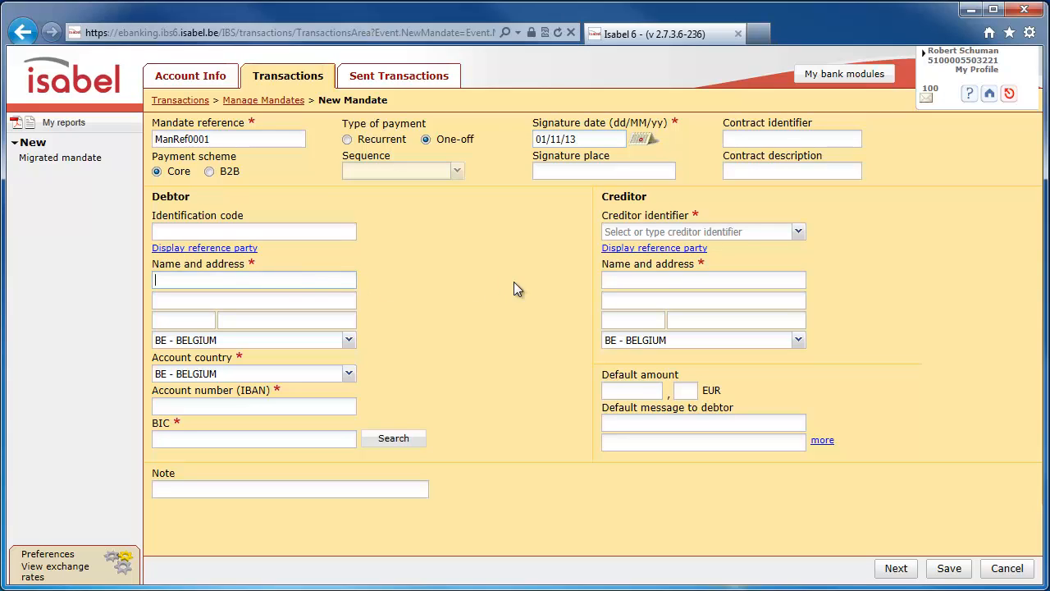
text(Debtor oneoff 1)
key(Tab)
text(Streetname 1)
key(Tab)
text(1000)
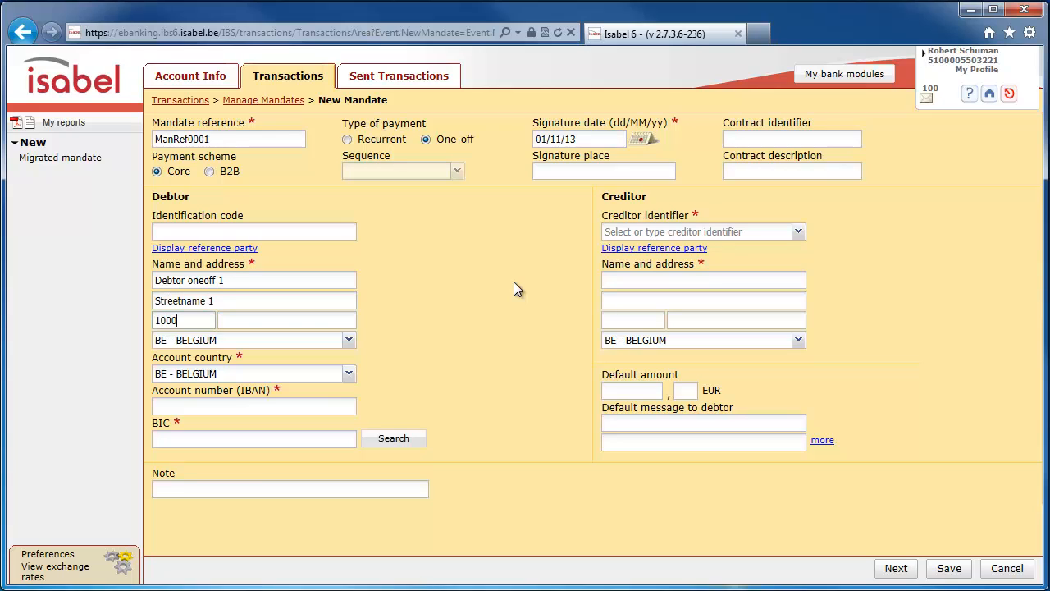
key(Tab)
- Enter the debtor's account number (IBAN) and set the BIC to BPOTBEB1
click(336, 407)
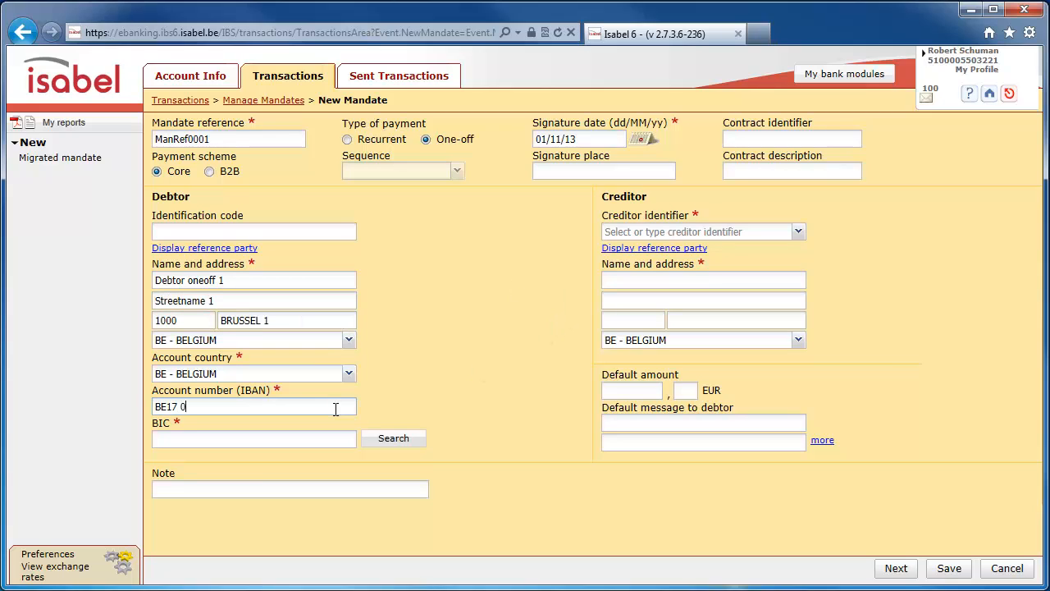
key(Tab)
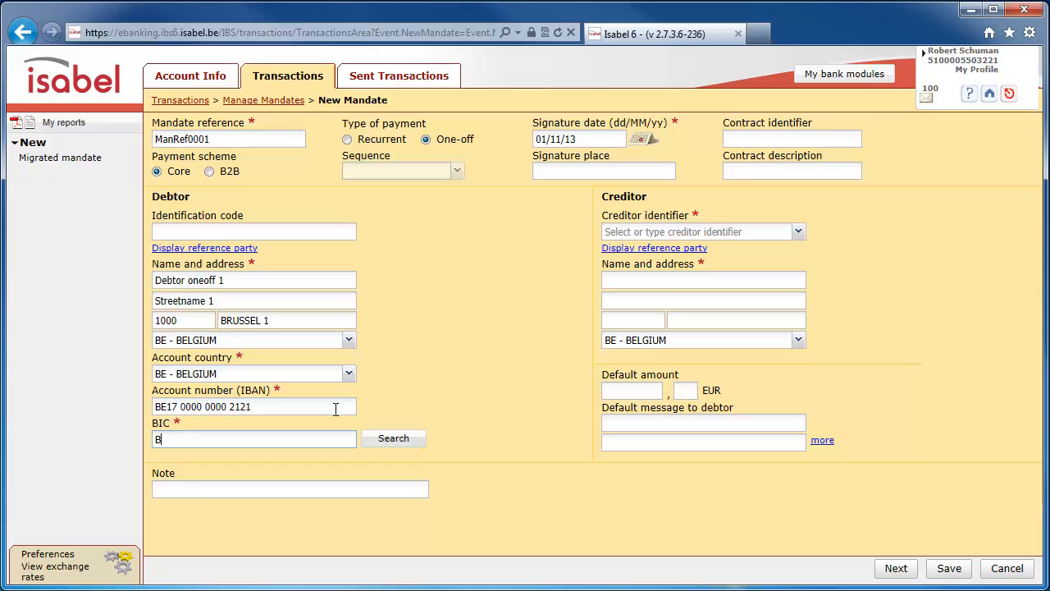
- Enter the creditor identifier for the mandate
click(673, 234)
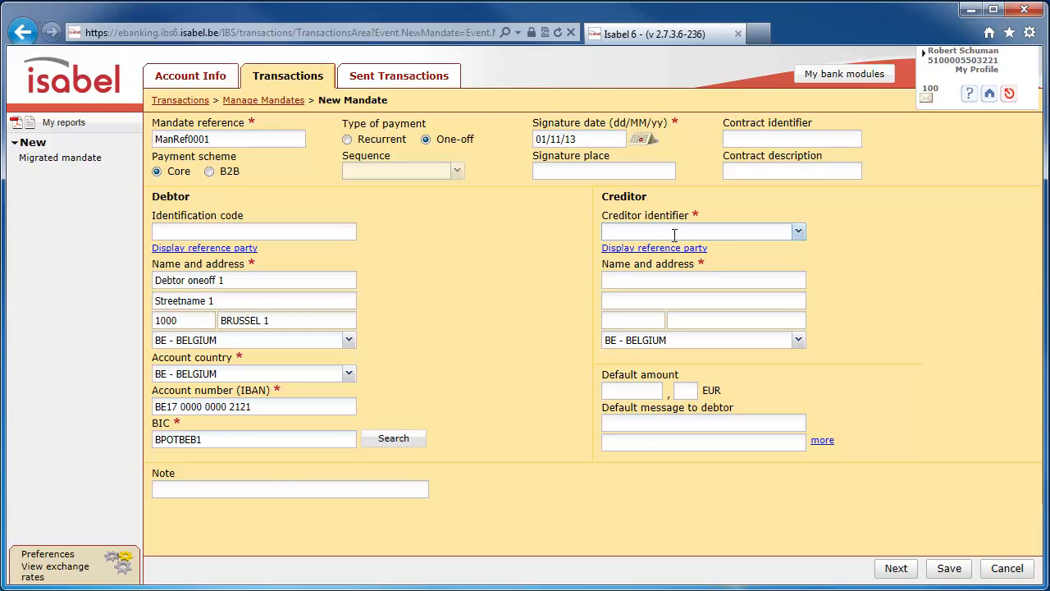
key(Tab)
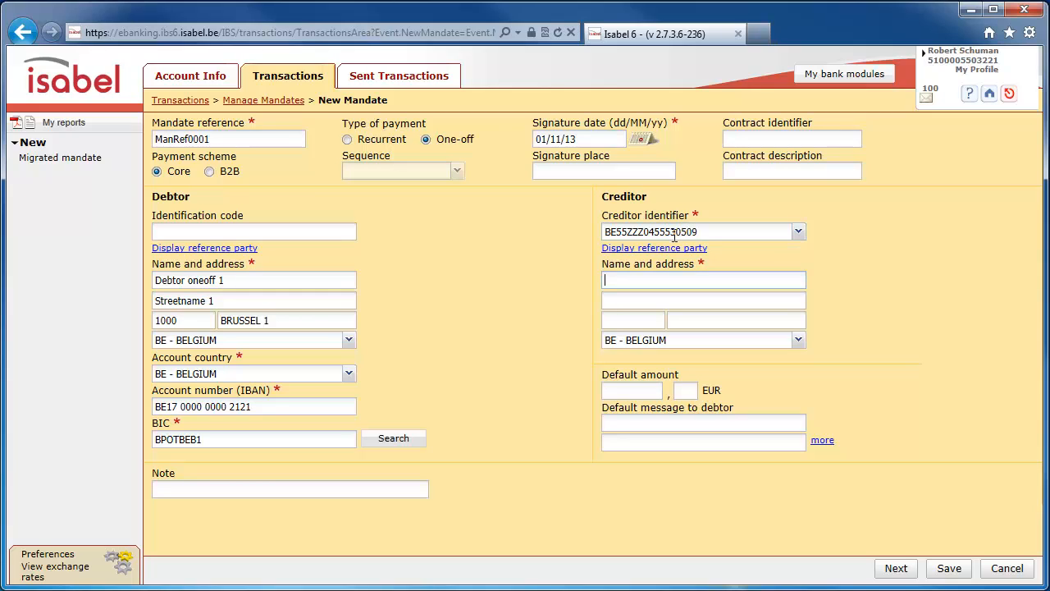
- Enter Isabel NV as the creditor with its postal address, and continue to a new blank mandate
text(Isabel NV)
key(Tab)
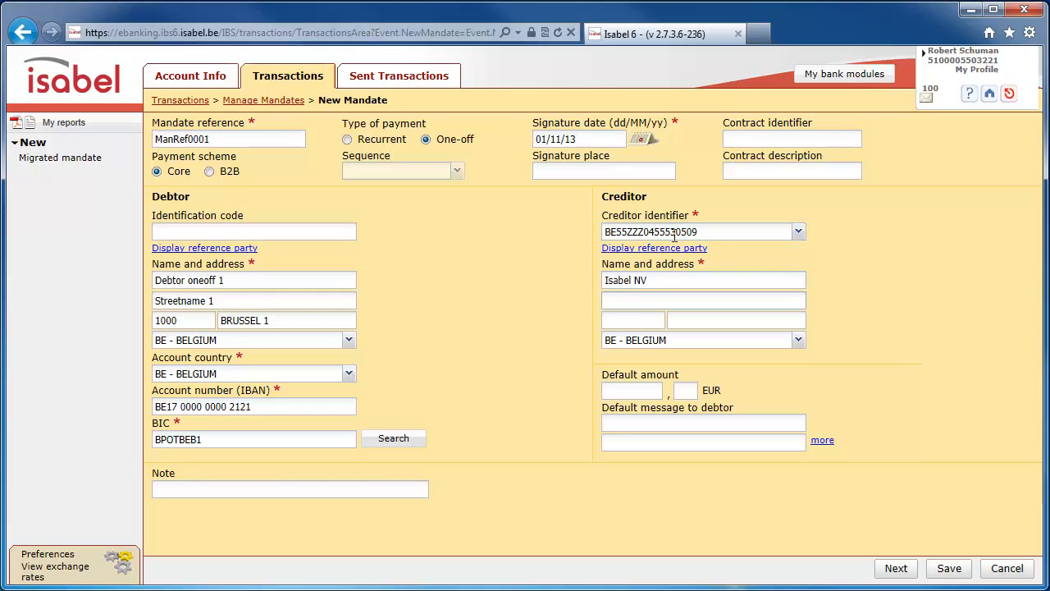
text(Keizerinlaan 13-15)
key(Tab)
text(1000)
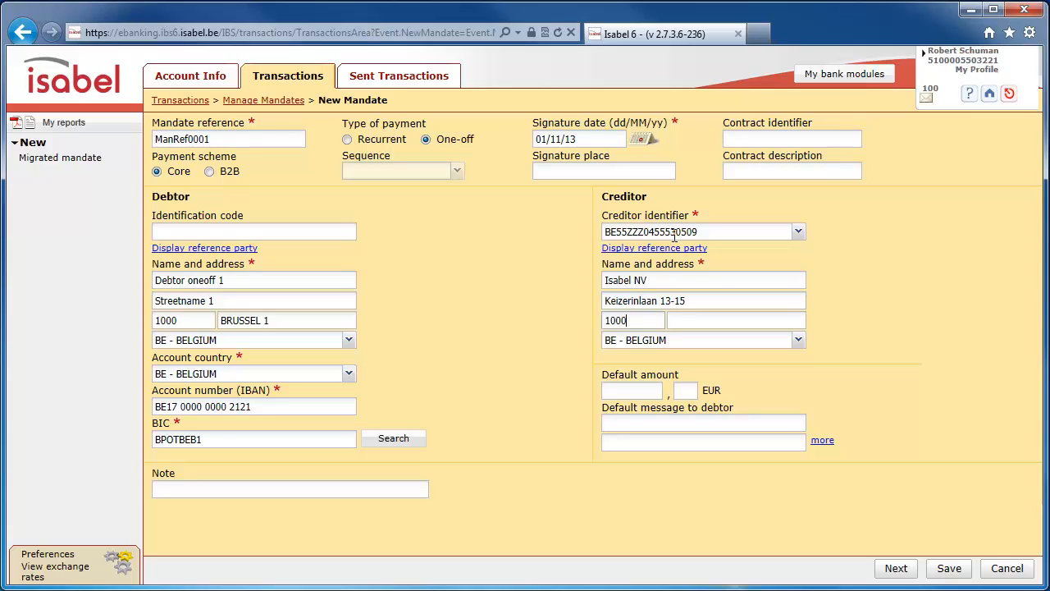
key(Tab)
click(863, 368)
click(892, 572)
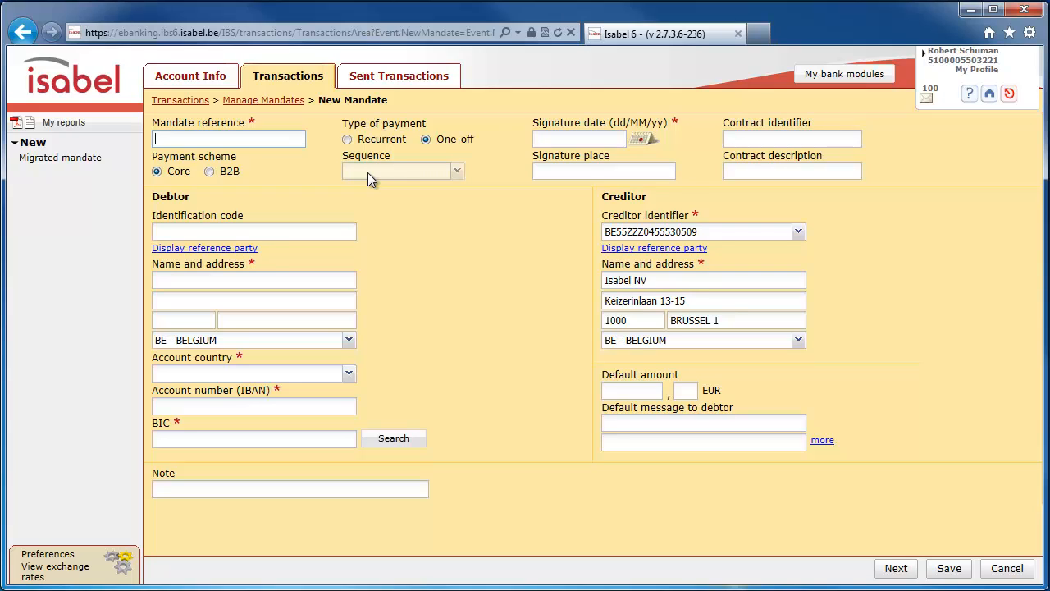
- Give the second mandate reference ManRef0002, payment type Recurrent, sequence First and signature date 01/01/14
text(ManRef0002)
click(370, 139)
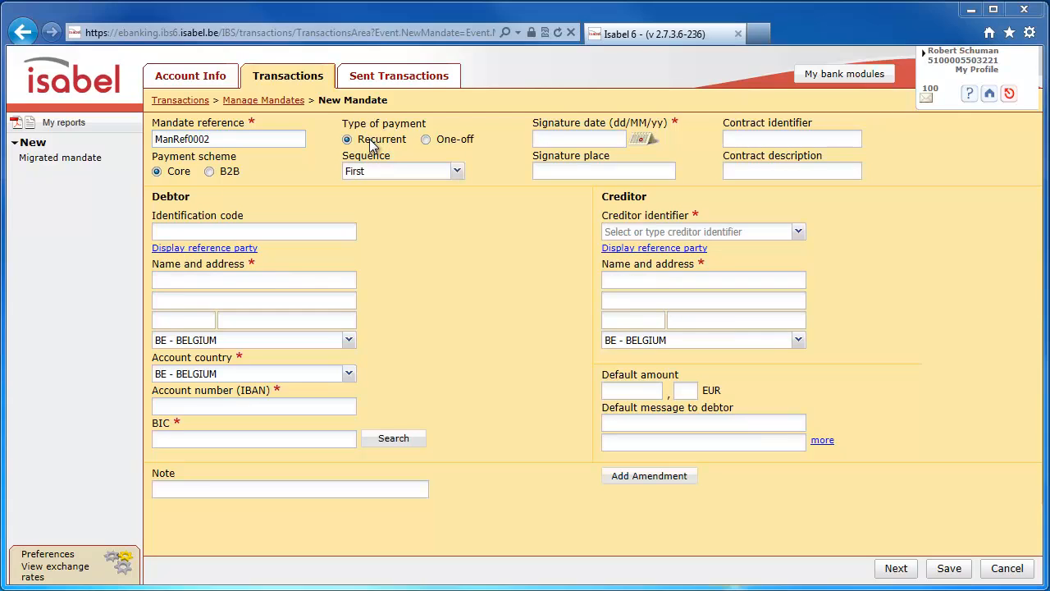
click(458, 172)
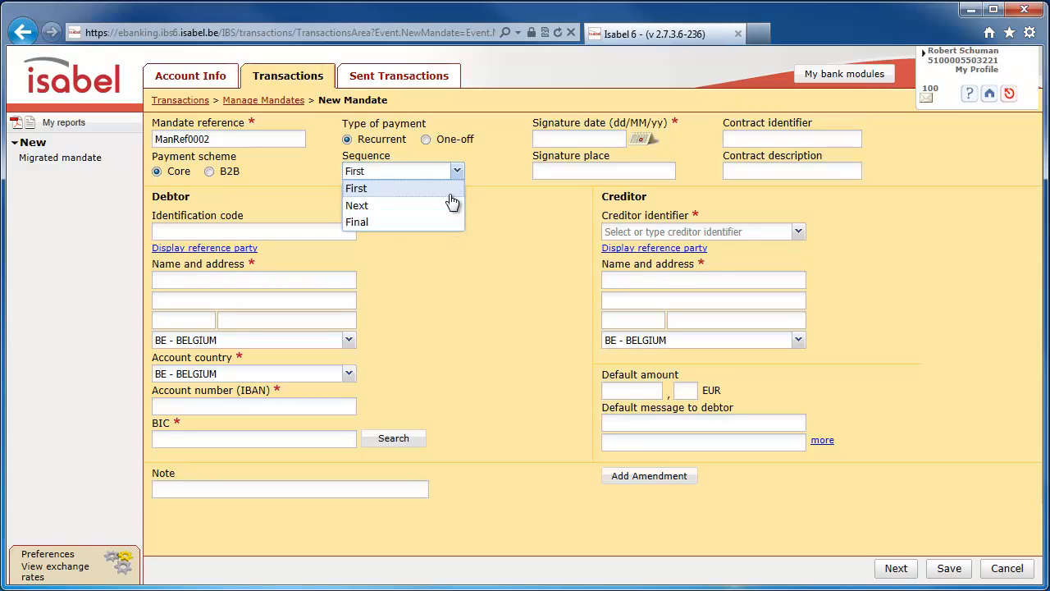
click(451, 194)
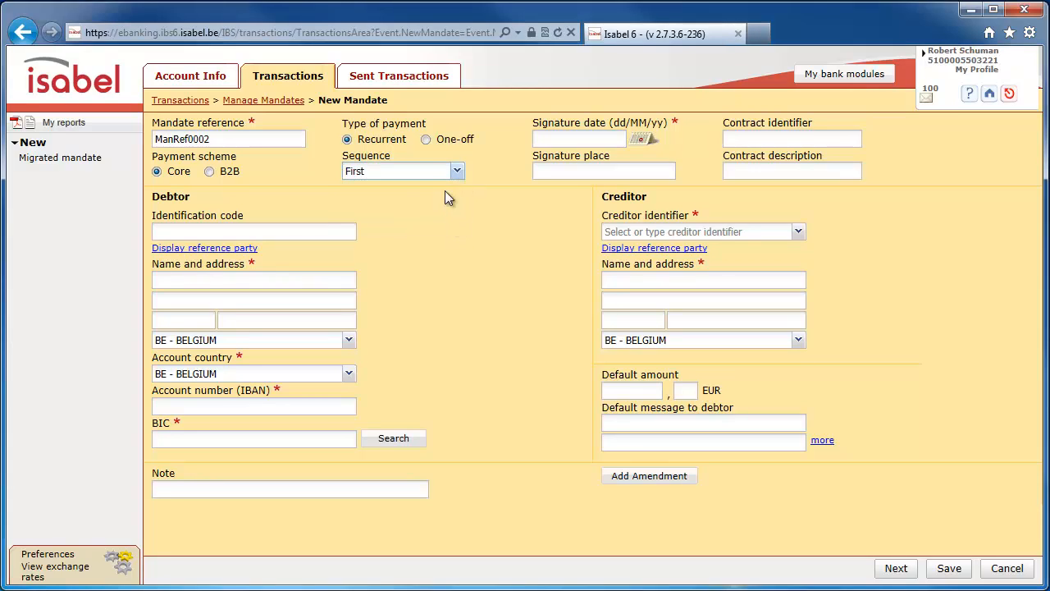
click(372, 140)
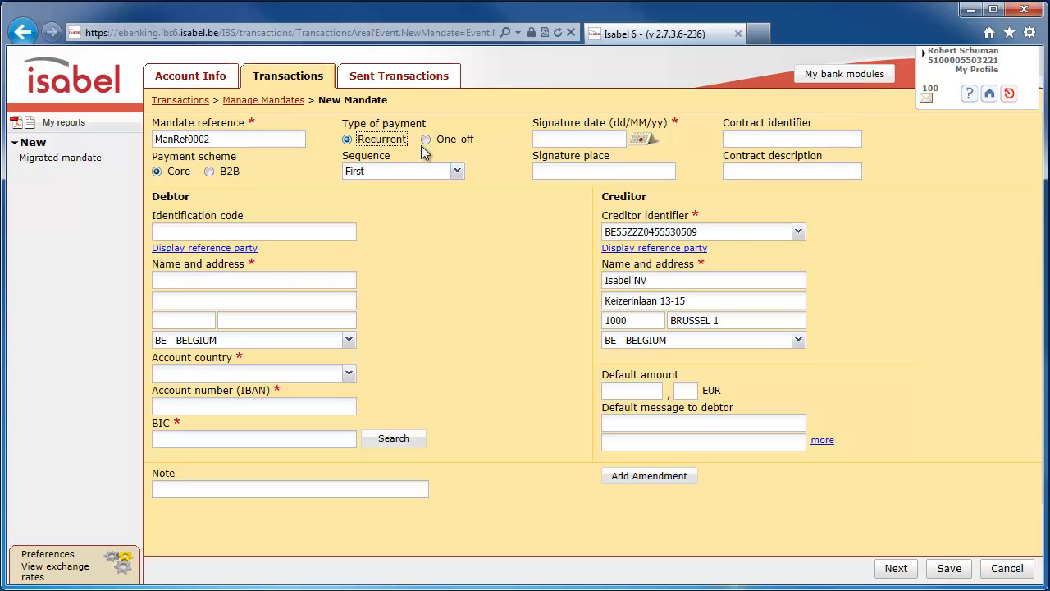
click(640, 141)
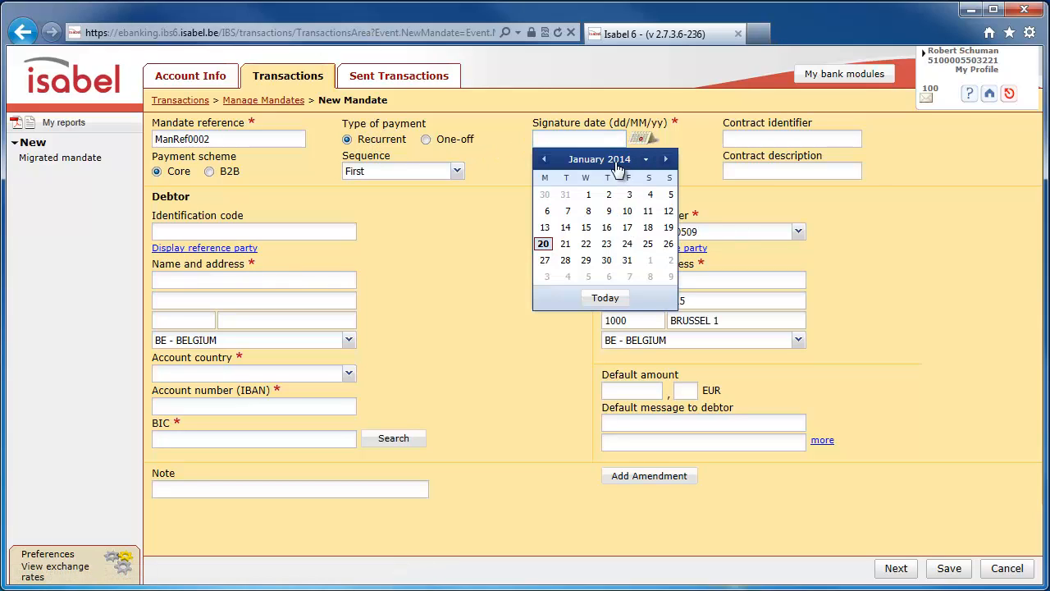
click(588, 195)
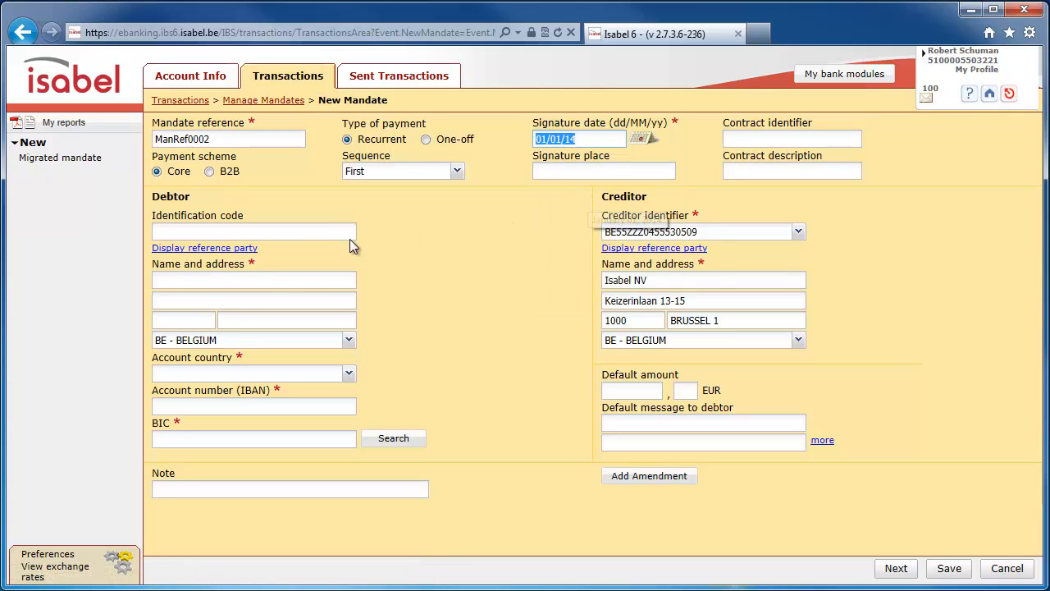
- Enter Debtor 2 as the second mandate's debtor and fill in the street, postal code and city
click(288, 285)
text(Debtor 2)
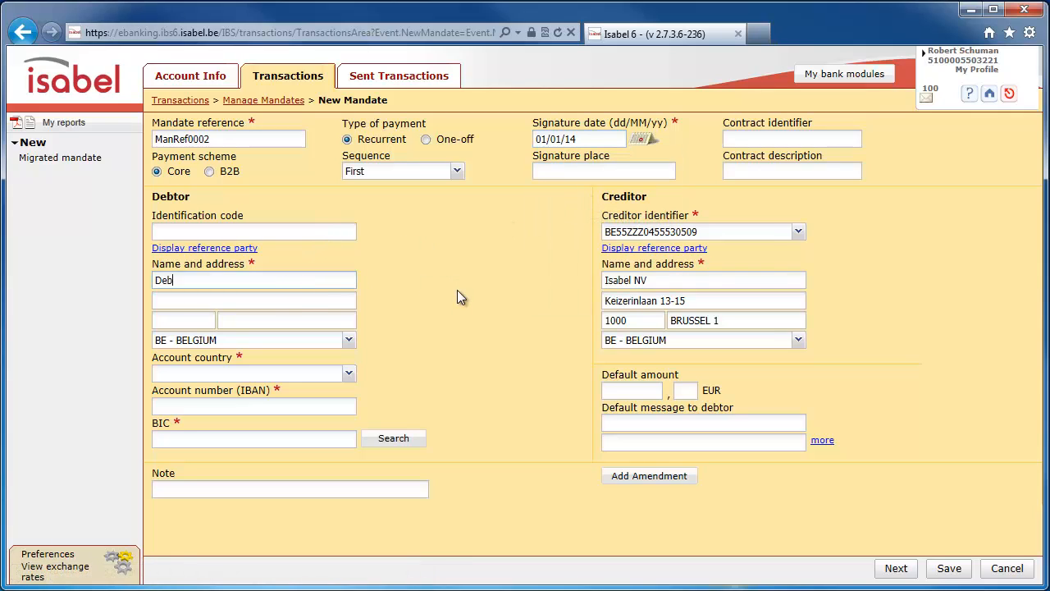
key(Tab)
text(Streetname 2)
key(Tab)
text(1000)
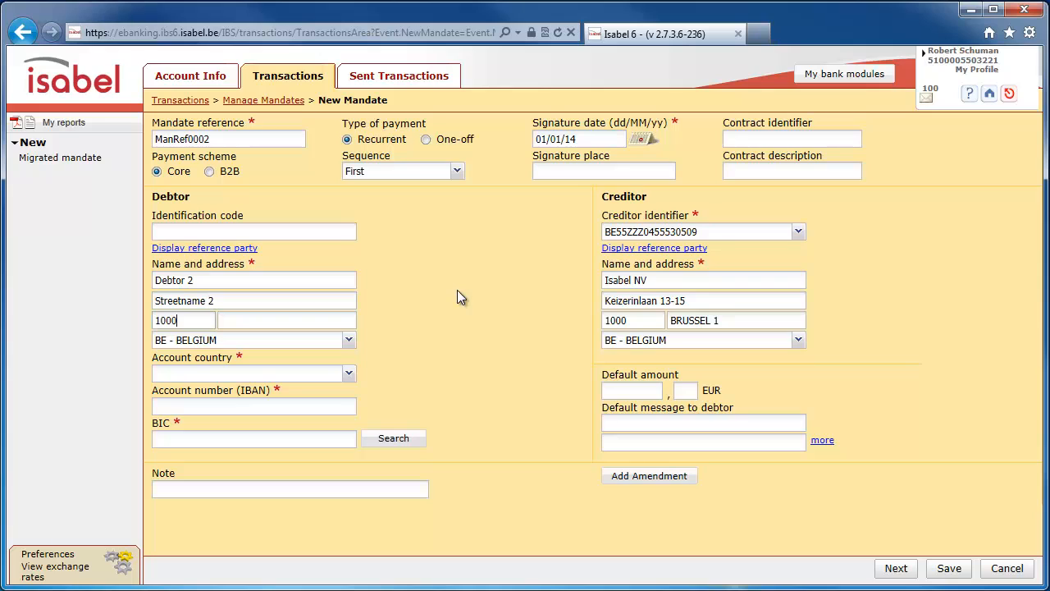
key(Tab)
key(Tab)
key(Tab)
- Set the debtor's account country to NL - NETHERLANDS, enter the IBAN and BIC INGBNL2A, and save the mandate
click(350, 375)
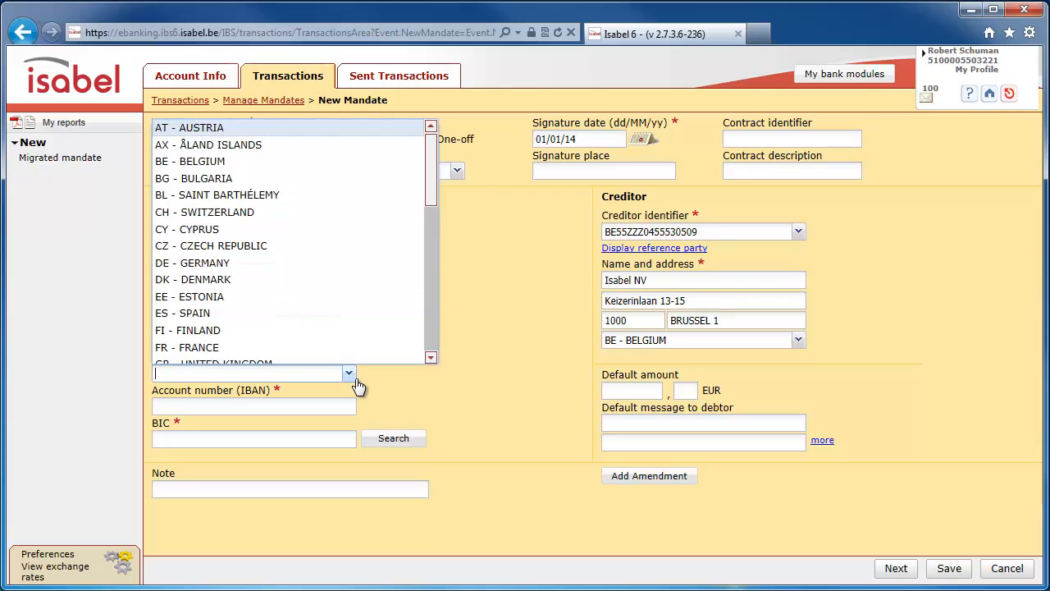
text(NL)
click(358, 389)
click(305, 406)
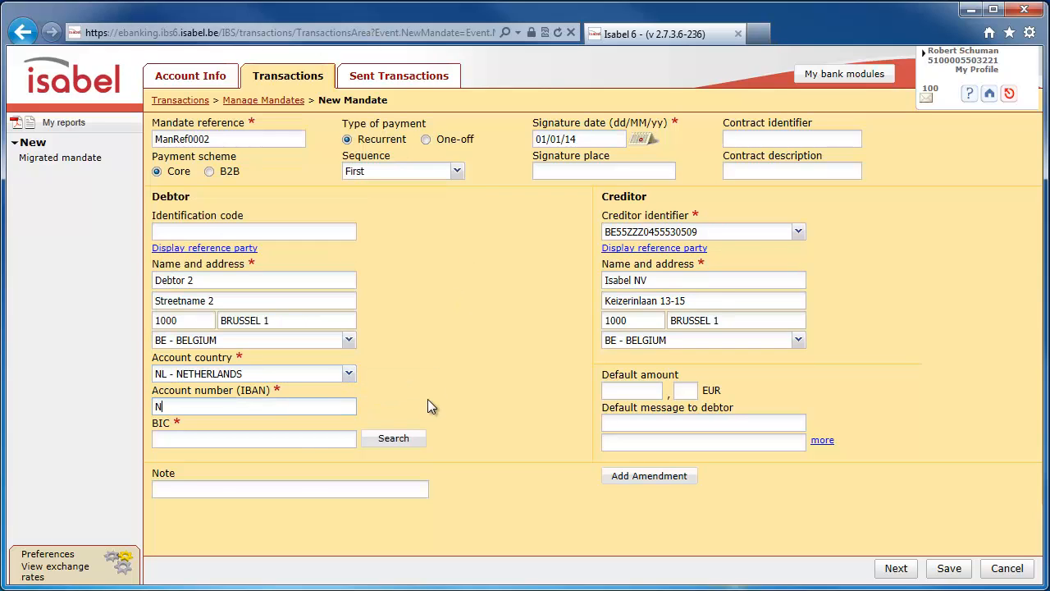
key(Tab)
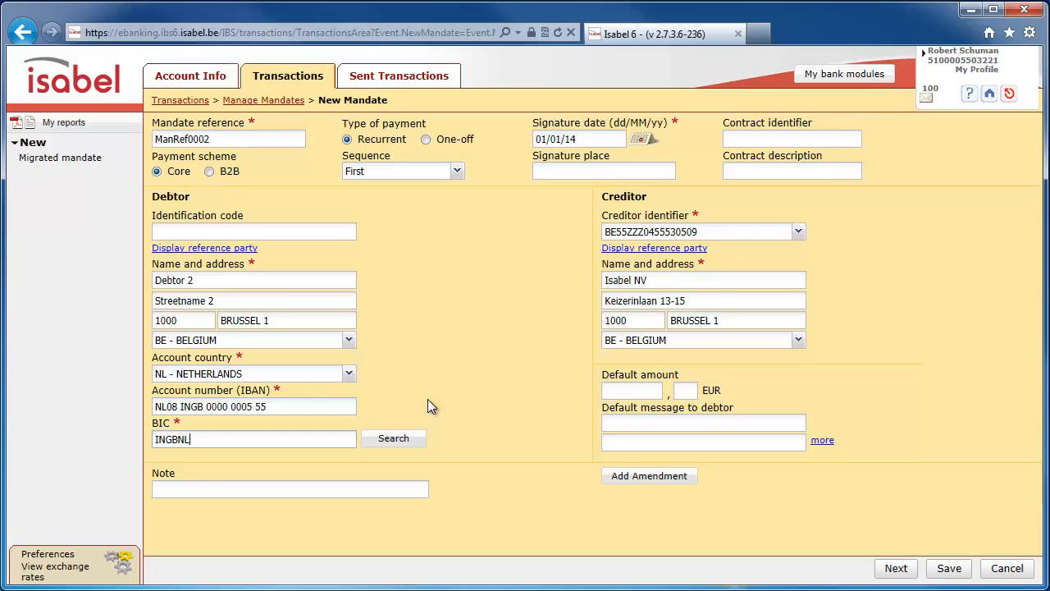
click(949, 569)
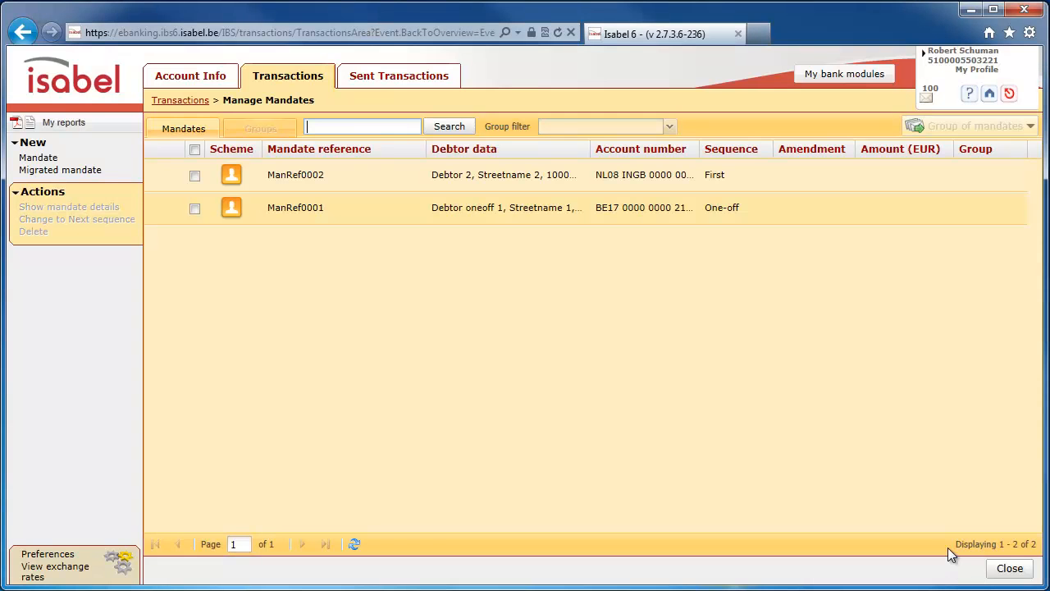